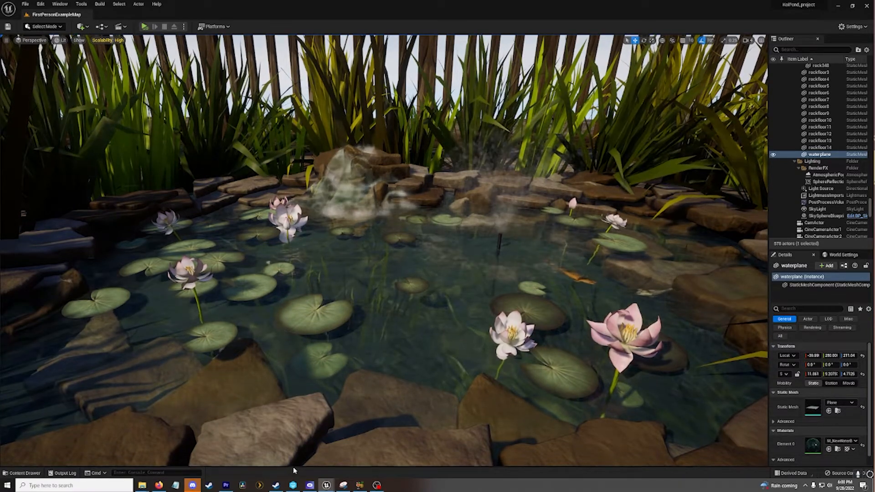
Step: Open the M_NewWaterB material and examine the WaterAbs, WaterScatter and ColorScaleBehindWater node chains of its graph
{"action": "left_click", "coordinate": [31, 473]}
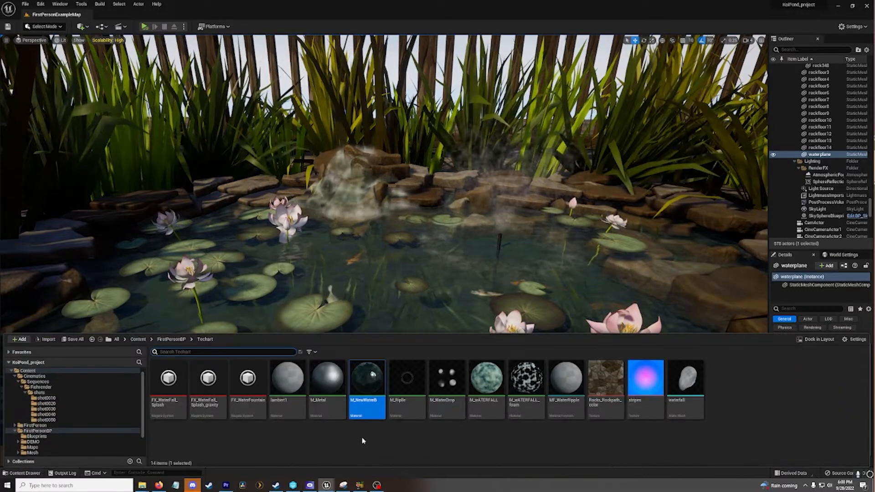
{"action": "double_click", "coordinate": [367, 406]}
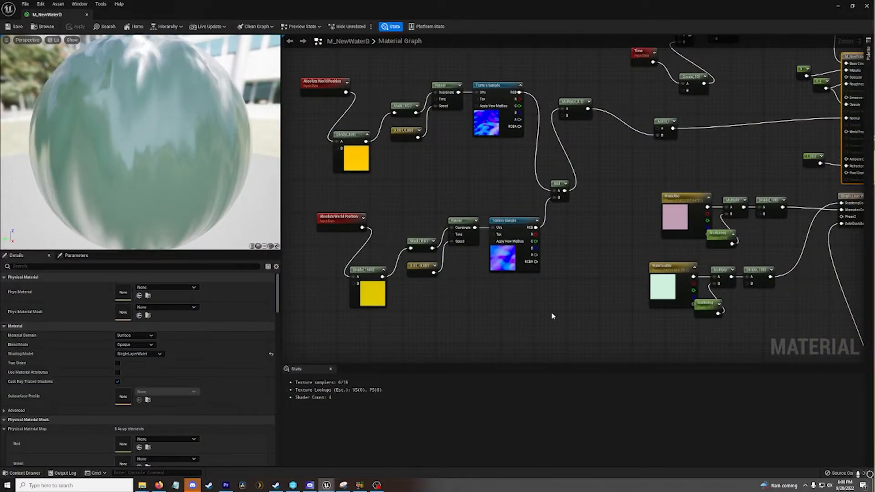
{"action": "scroll", "coordinate": [552, 316], "scroll_direction": "down", "scroll_amount": 1}
{"action": "right_click_drag", "start_coordinate": [552, 316], "coordinate": [375, 259]}
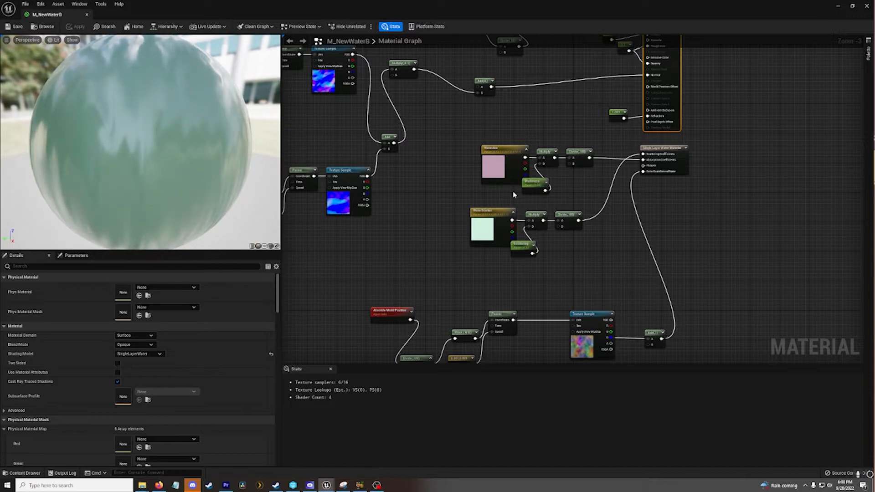
{"action": "right_click_drag", "start_coordinate": [473, 286], "coordinate": [471, 203]}
{"action": "scroll", "coordinate": [474, 182], "scroll_direction": "up", "scroll_amount": 3}
{"action": "right_click_drag", "start_coordinate": [463, 152], "coordinate": [385, 191]}
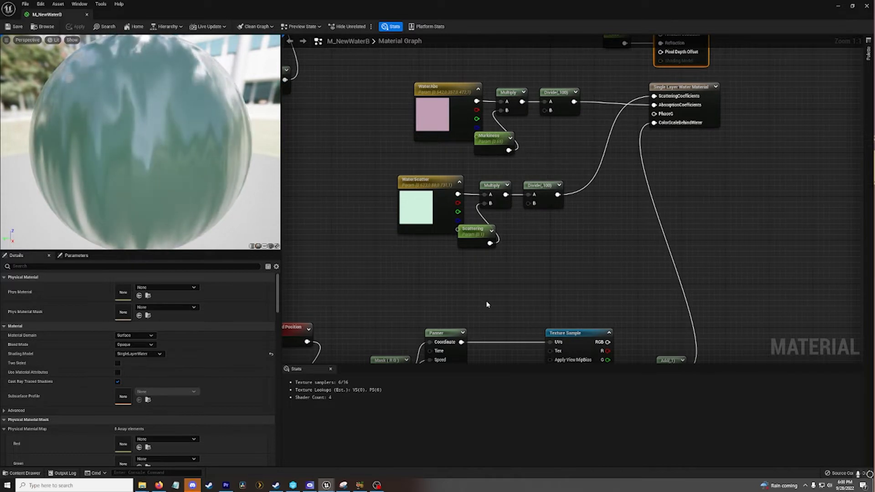
{"action": "right_click_drag", "start_coordinate": [487, 304], "coordinate": [529, 197]}
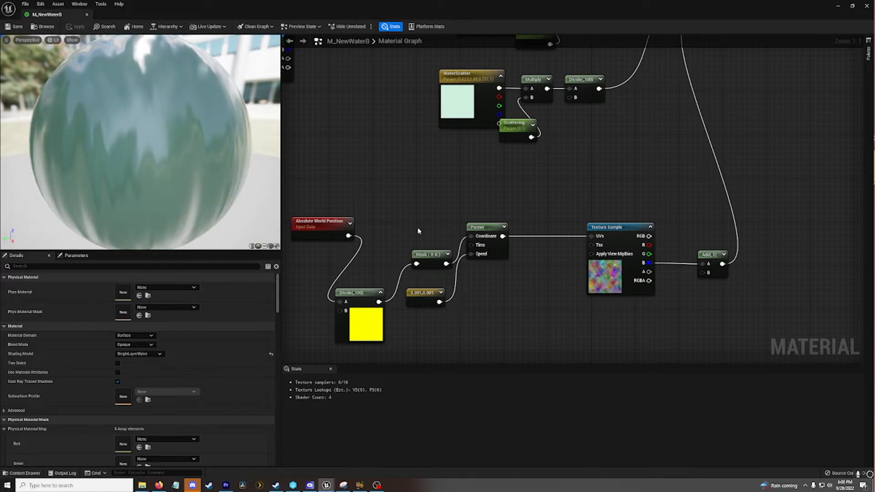
Step: Examine the two panning normal texture chains and the time-driven distance-to-surface nodes feeding the water's Base Color
{"action": "scroll", "coordinate": [419, 231], "scroll_direction": "down", "scroll_amount": 1}
{"action": "right_click_drag", "start_coordinate": [400, 186], "coordinate": [578, 293]}
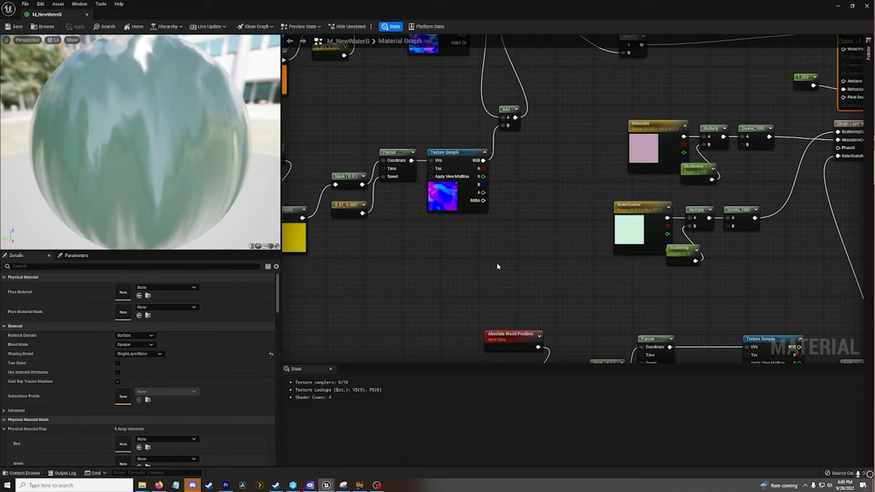
{"action": "scroll", "coordinate": [488, 266], "scroll_direction": "down", "scroll_amount": 1}
{"action": "right_click_drag", "start_coordinate": [476, 266], "coordinate": [496, 309]}
{"action": "right_click_drag", "start_coordinate": [397, 172], "coordinate": [422, 170]}
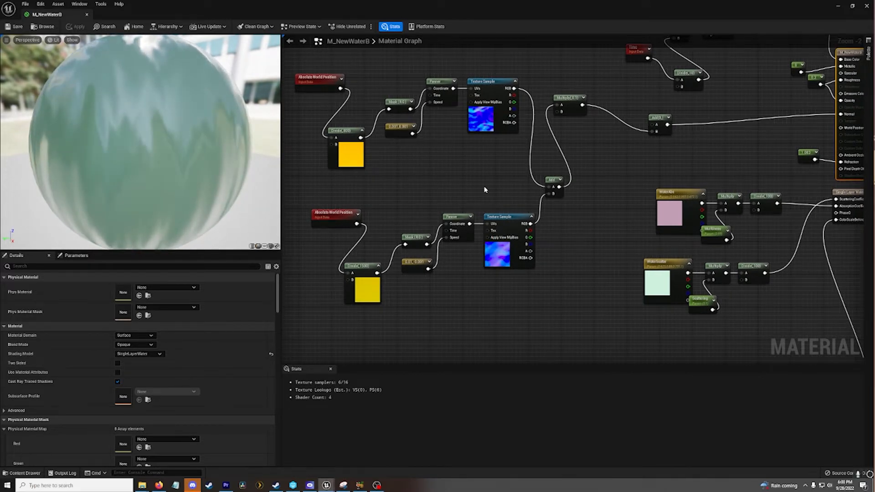
{"action": "right_click_drag", "start_coordinate": [485, 190], "coordinate": [311, 305]}
{"action": "right_click_drag", "start_coordinate": [412, 150], "coordinate": [398, 210]}
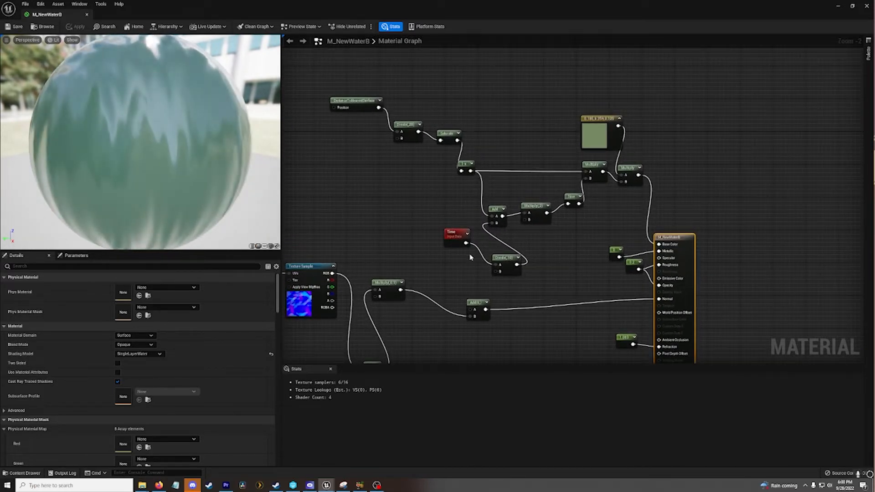
Step: Shift the material editor window aside and inspect where the pond water meets the rocks in the level
{"action": "left_click_drag", "start_coordinate": [432, 5], "coordinate": [0, 65]}
{"action": "right_click_drag", "start_coordinate": [450, 210], "coordinate": [497, 226]}
{"action": "key", "text": "w"}
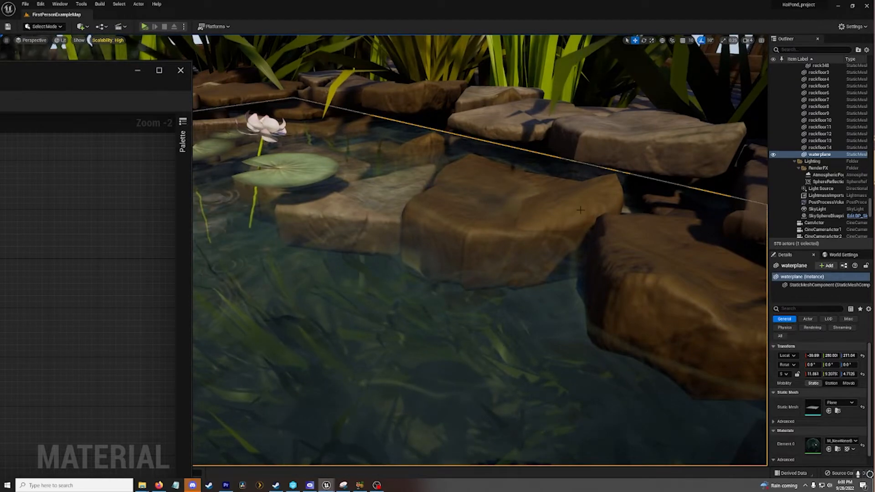
Step: Select the rock group at the pond's edge, frame it in view and move it slightly along its green axis
{"action": "left_click", "coordinate": [589, 206]}
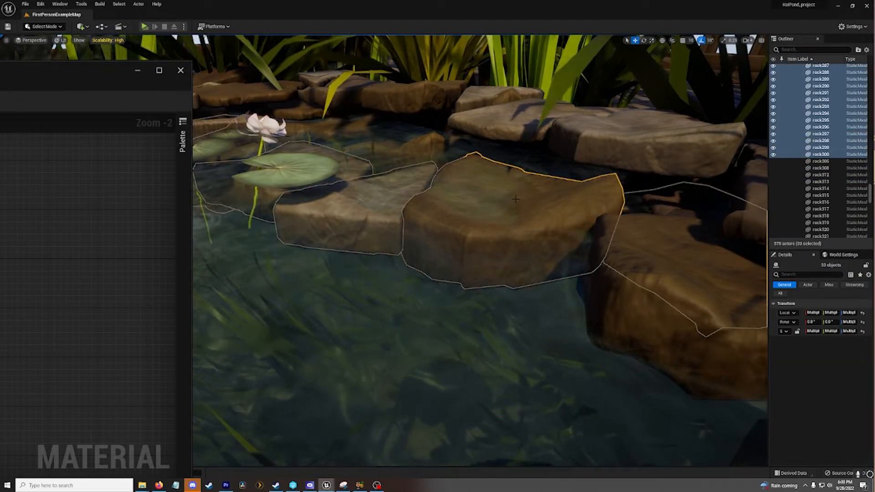
{"action": "key", "text": "f"}
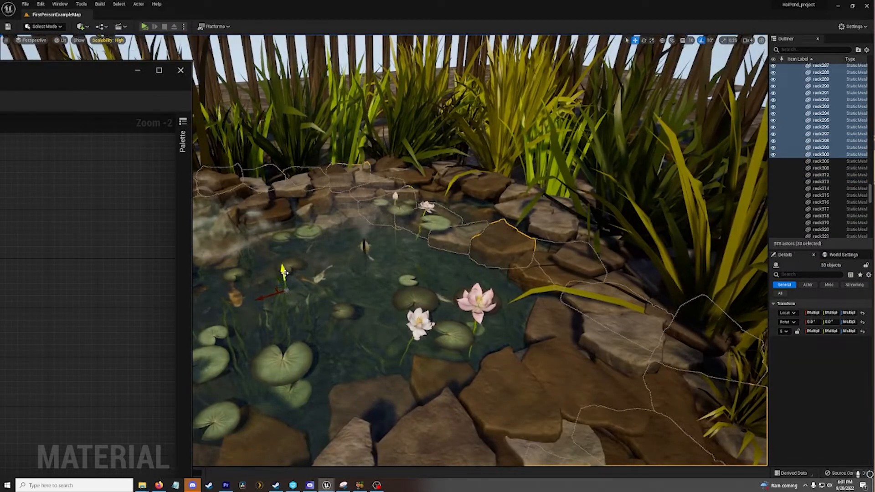
{"action": "left_click_drag", "start_coordinate": [284, 272], "coordinate": [295, 253]}
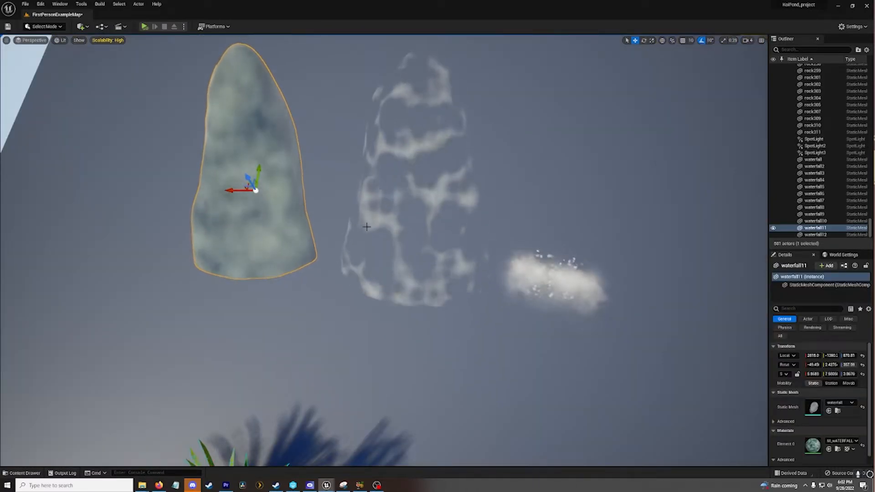
Step: Select the foam waterfall mesh and the splash particle effect in turn to inspect them
{"action": "left_click", "coordinate": [367, 226]}
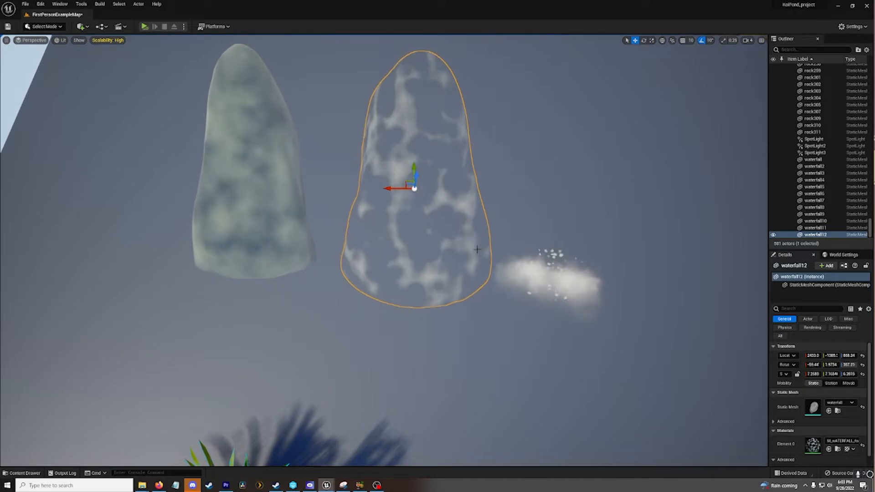
{"action": "left_click", "coordinate": [553, 254]}
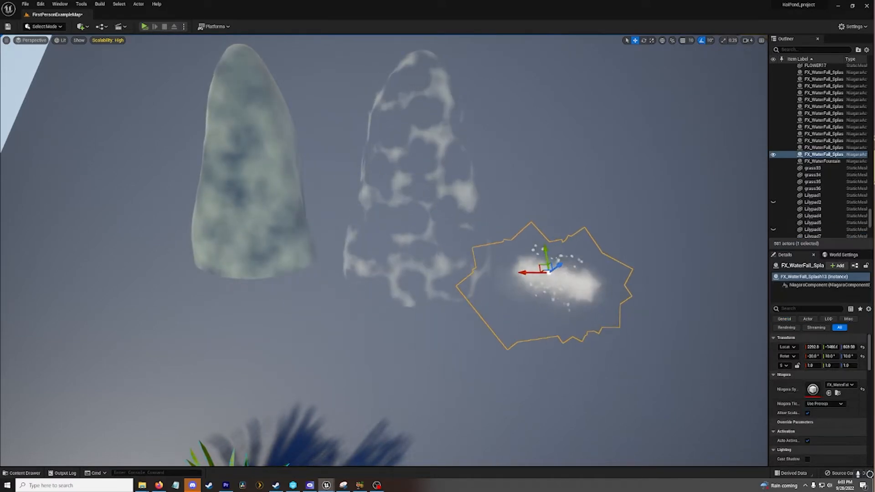
Step: Bring back the material editor and examine the M_wATERFALL graph, from the noise-driven world position offset to normal, opacity and base color
{"action": "left_click_drag", "start_coordinate": [0, 283], "coordinate": [744, 1]}
{"action": "scroll", "coordinate": [454, 225], "scroll_direction": "down", "scroll_amount": 1}
{"action": "right_click_drag", "start_coordinate": [410, 244], "coordinate": [481, 165]}
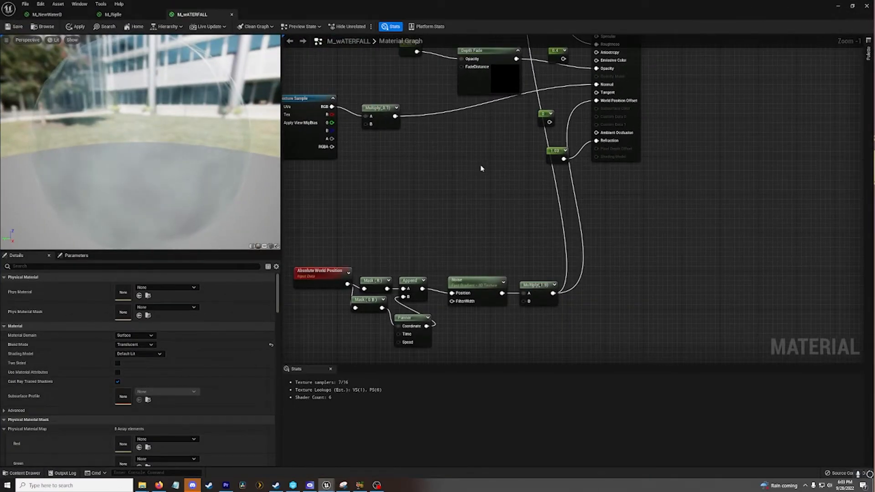
{"action": "right_click_drag", "start_coordinate": [419, 215], "coordinate": [514, 196]}
{"action": "right_click_drag", "start_coordinate": [448, 209], "coordinate": [494, 192]}
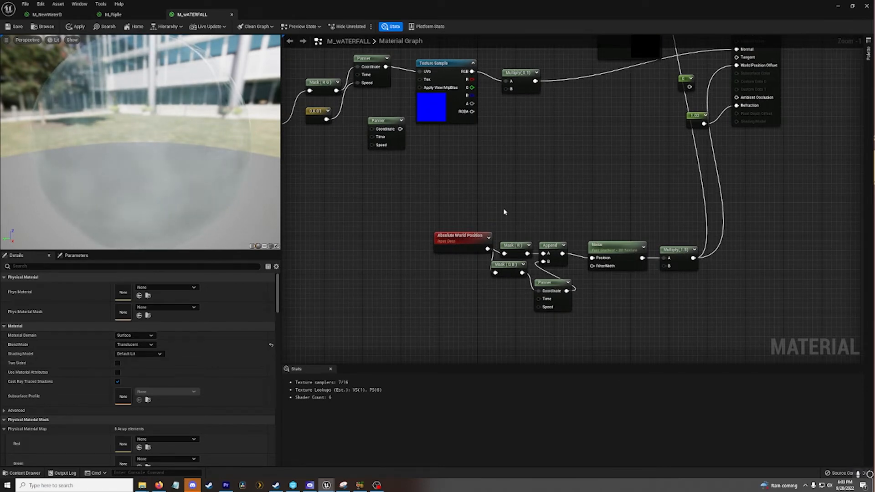
{"action": "right_click_drag", "start_coordinate": [498, 181], "coordinate": [611, 280]}
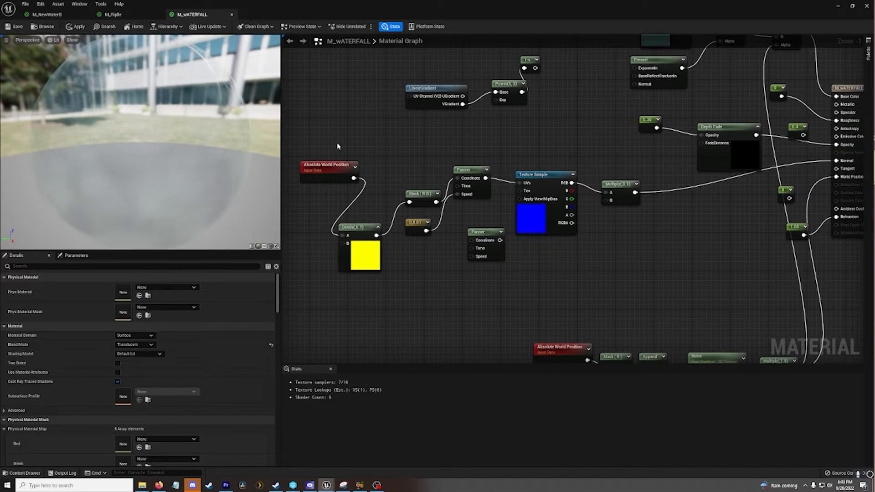
{"action": "right_click_drag", "start_coordinate": [671, 232], "coordinate": [555, 293]}
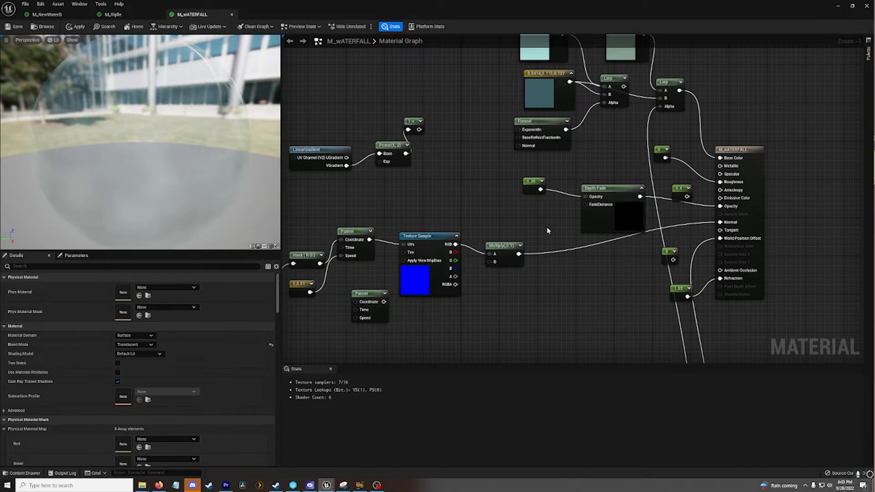
{"action": "right_click_drag", "start_coordinate": [548, 231], "coordinate": [479, 250]}
{"action": "right_click_drag", "start_coordinate": [528, 177], "coordinate": [479, 206]}
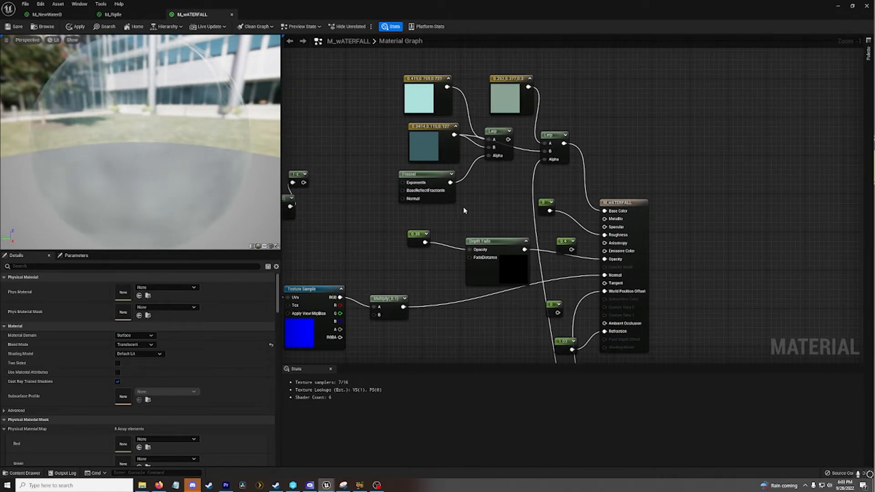
Step: Open the M_wATERFALL_foam material and examine how its Noise node drives the opacity
{"action": "left_click", "coordinate": [22, 473]}
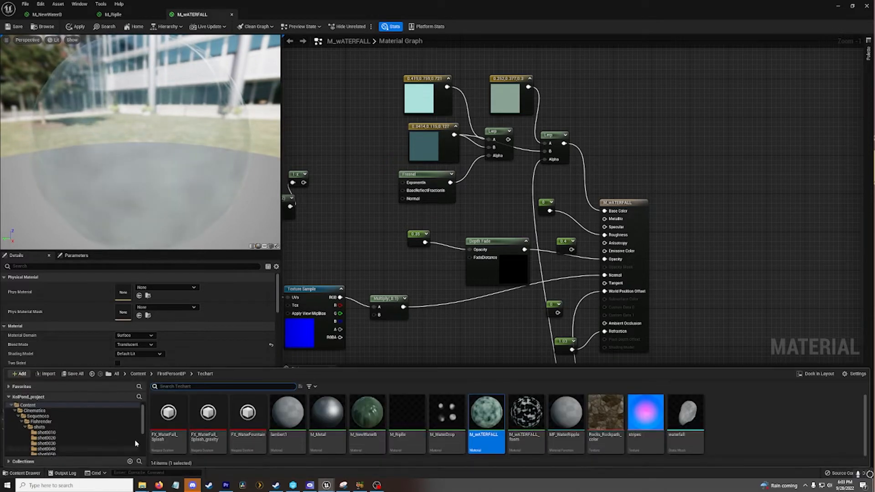
{"action": "double_click", "coordinate": [528, 434]}
{"action": "right_click_drag", "start_coordinate": [533, 242], "coordinate": [520, 211]}
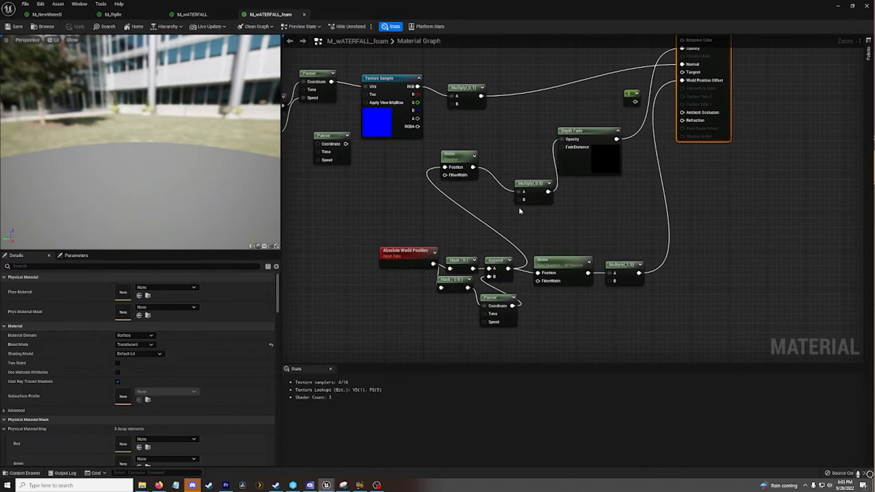
{"action": "right_click_drag", "start_coordinate": [455, 207], "coordinate": [492, 182]}
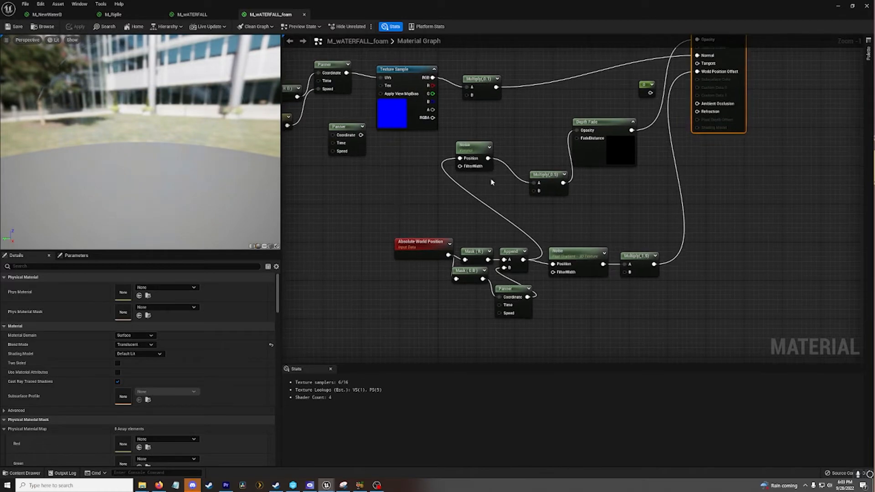
{"action": "right_click_drag", "start_coordinate": [402, 219], "coordinate": [433, 214]}
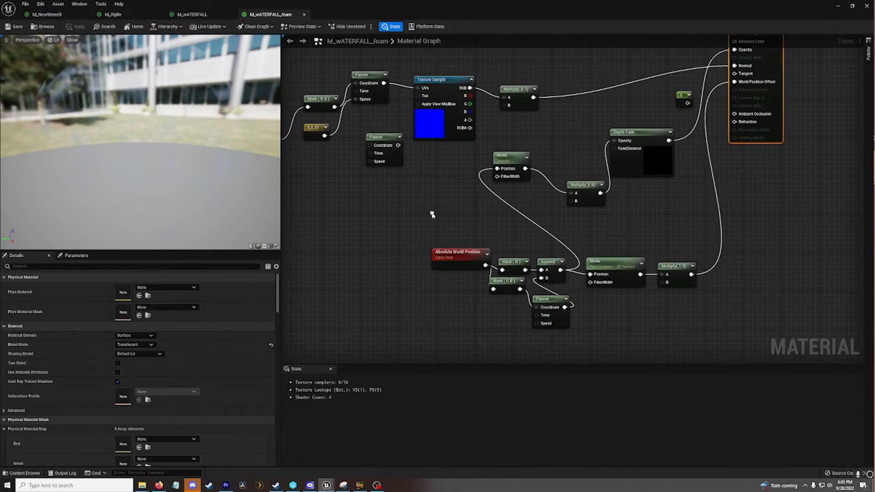
{"action": "left_click", "coordinate": [511, 162]}
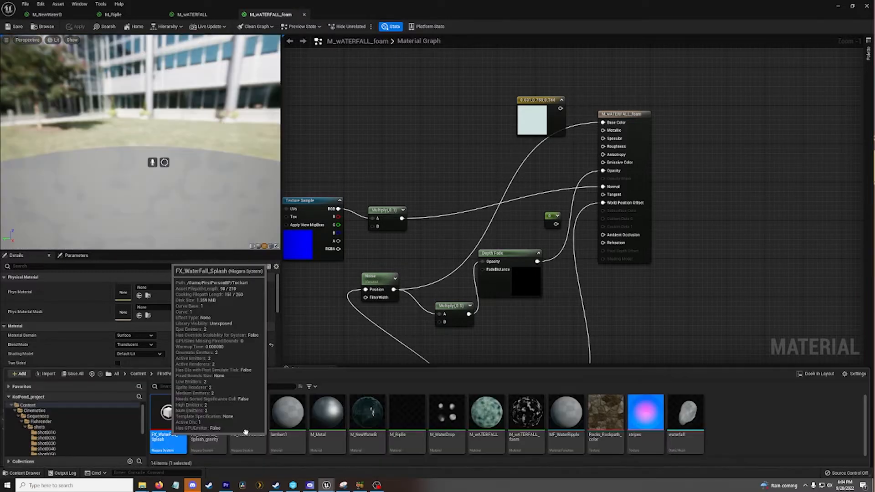
Step: Open the FX_WaterFall_Splash Niagara system and inspect the Fountain emitter's properties and Sprite Renderer settings
{"action": "double_click", "coordinate": [180, 435]}
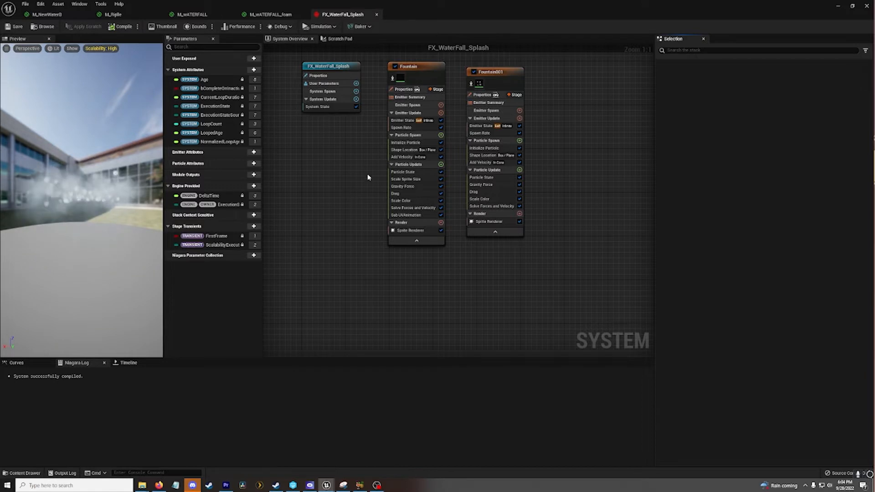
{"action": "left_click", "coordinate": [403, 151]}
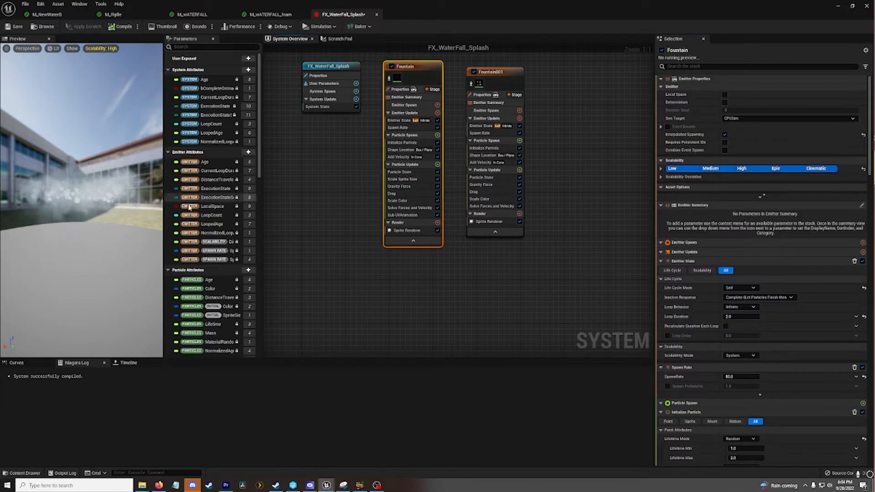
{"action": "left_click", "coordinate": [407, 230]}
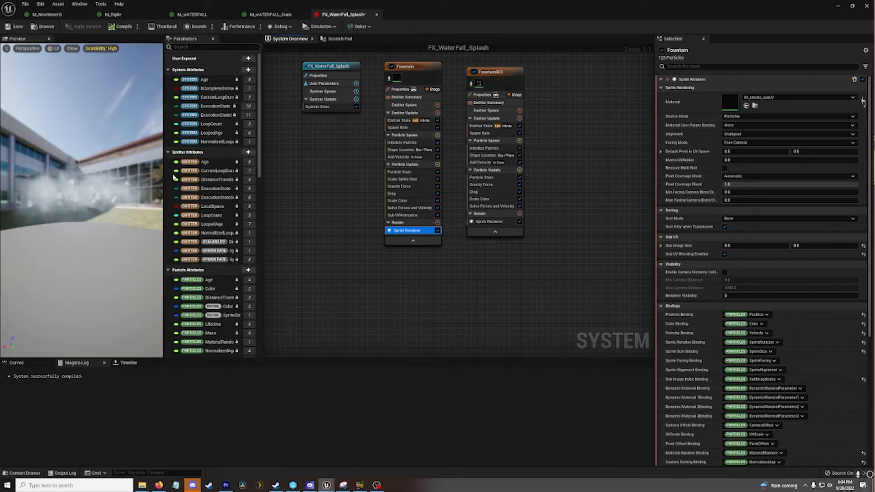
Step: Move the Fountain001 emitter closer to the Fountain emitter and show its Sprite Renderer settings
{"action": "left_click_drag", "start_coordinate": [503, 76], "coordinate": [494, 80]}
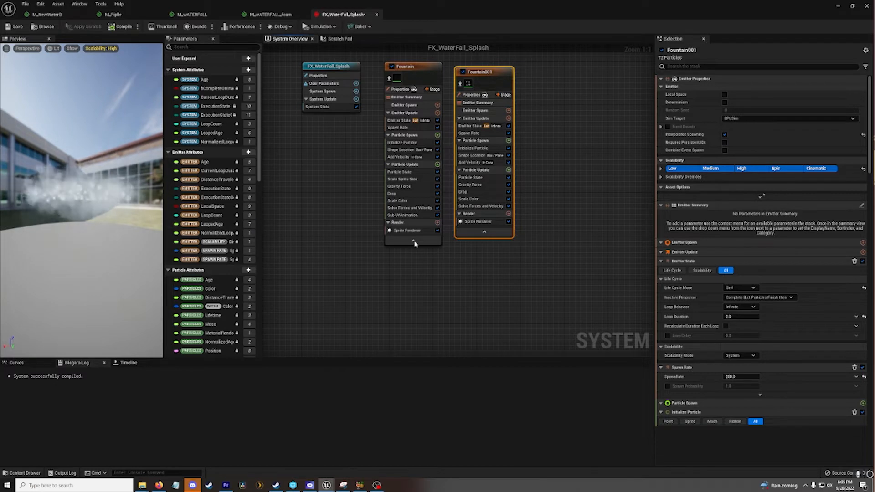
{"action": "left_click", "coordinate": [474, 222]}
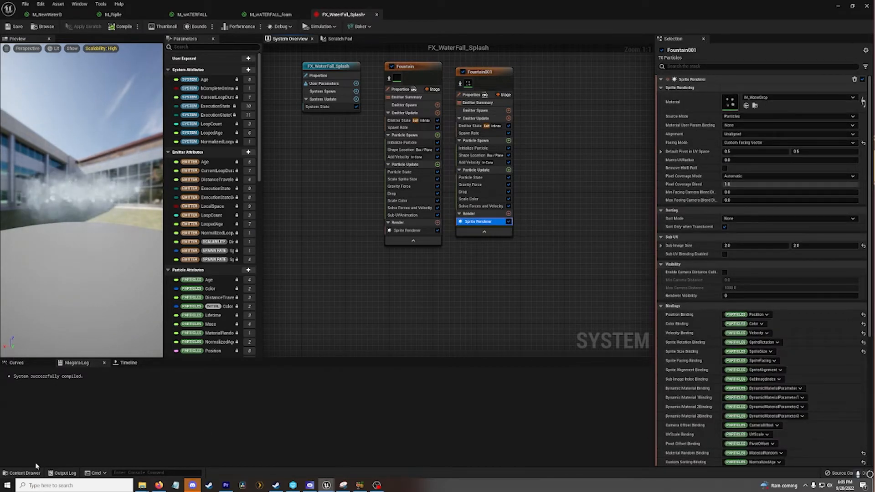
Step: Open the M_WaterDrop material and examine the nodes feeding its opacity and refraction
{"action": "left_click", "coordinate": [23, 473]}
{"action": "double_click", "coordinate": [448, 360]}
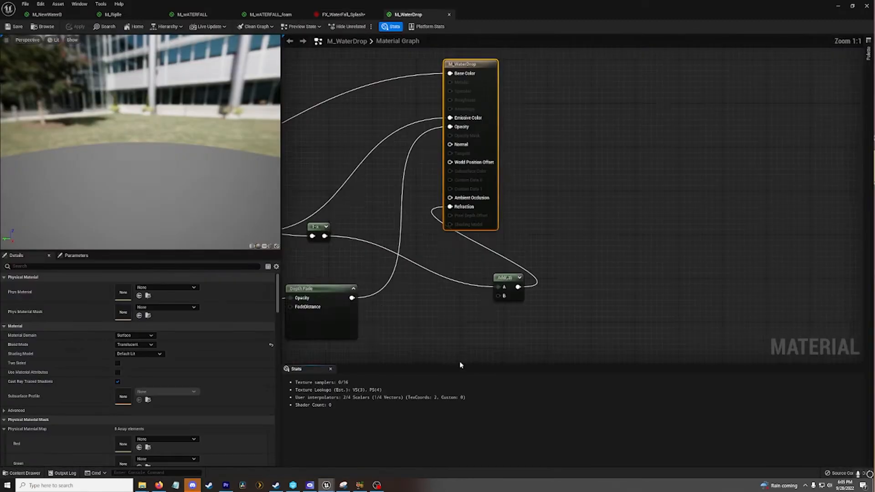
{"action": "right_click_drag", "start_coordinate": [374, 228], "coordinate": [510, 129]}
{"action": "scroll", "coordinate": [377, 204], "scroll_direction": "down", "scroll_amount": 1}
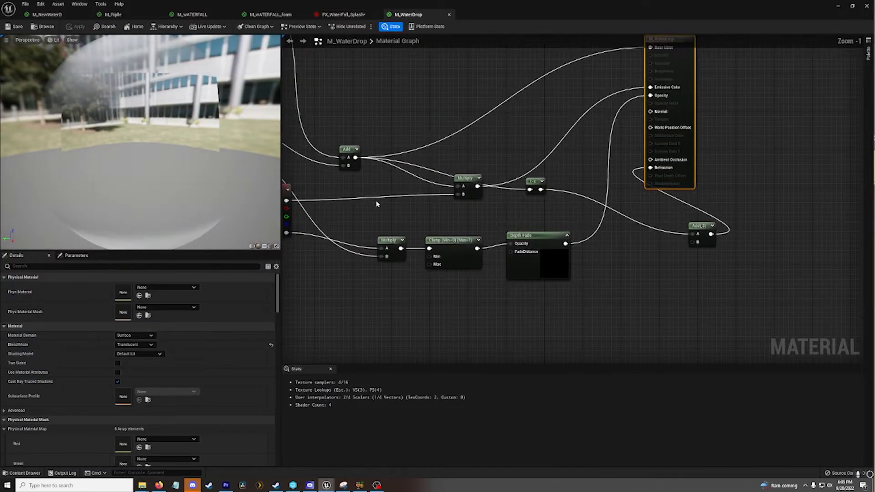
Step: Place the Add node between the 1-x node and the Refraction input and preview the material on a plane
{"action": "left_click_drag", "start_coordinate": [702, 230], "coordinate": [595, 190]}
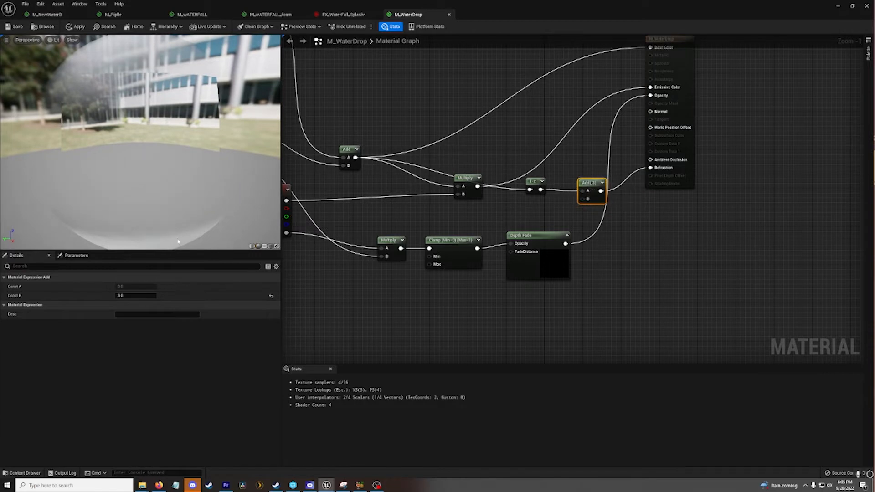
{"action": "left_click", "coordinate": [265, 246]}
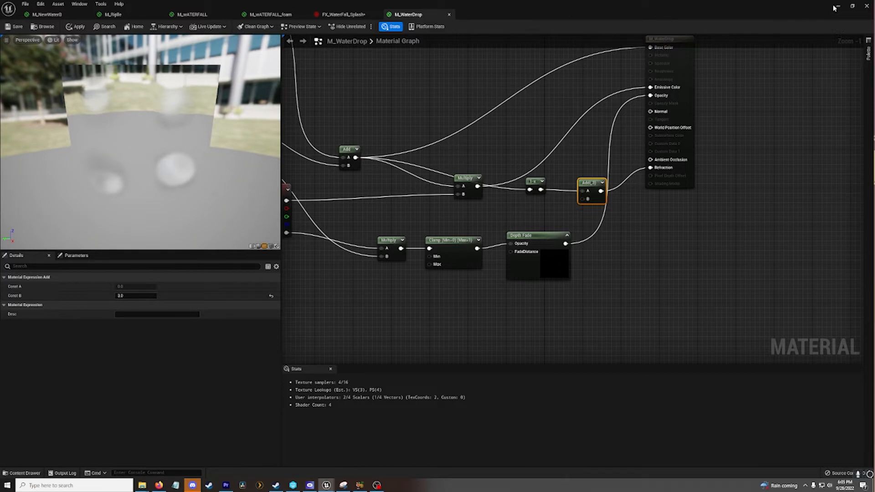
Step: Return to the FX_WaterFall_Splash system and inspect Fountain001's Initialize Particle settings
{"action": "left_click", "coordinate": [360, 14]}
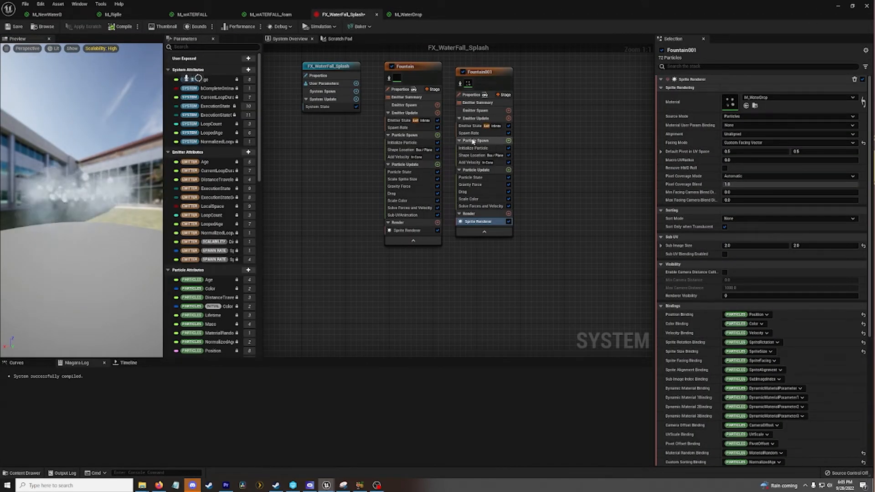
{"action": "left_click", "coordinate": [473, 148]}
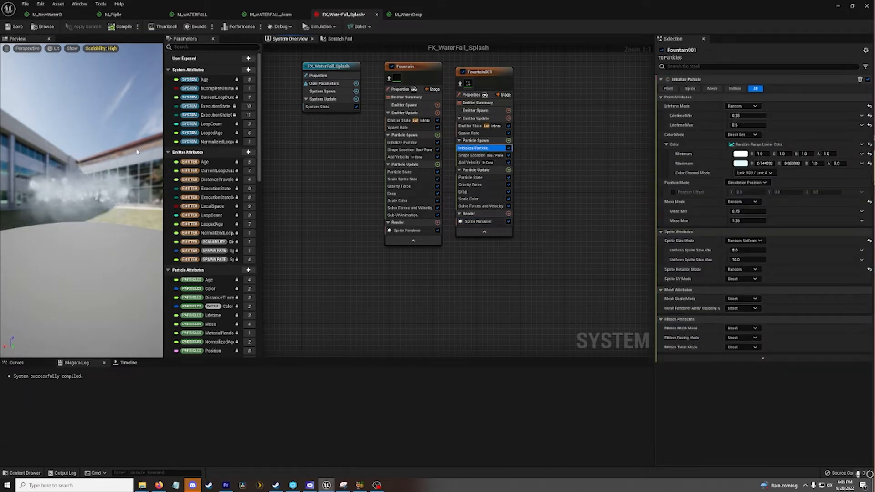
Step: Open the FX_WaterFountain system and move its Fountain, Fountain001 and Fountain002 emitters closer together in the overview
{"action": "key", "text": "alt+Tab"}
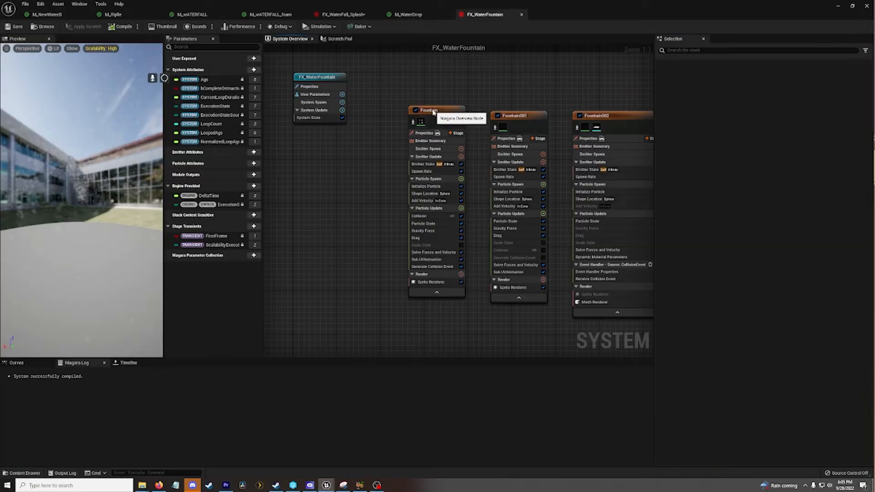
{"action": "left_click", "coordinate": [419, 119]}
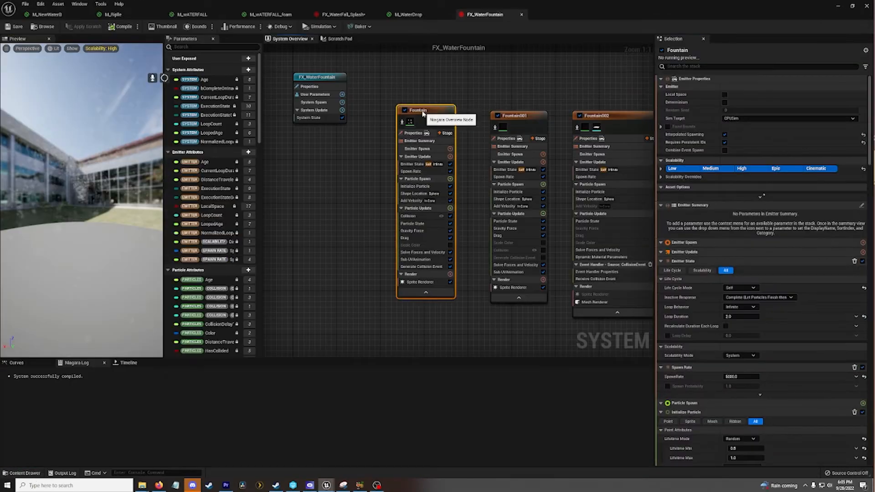
{"action": "left_click_drag", "start_coordinate": [511, 120], "coordinate": [493, 115]}
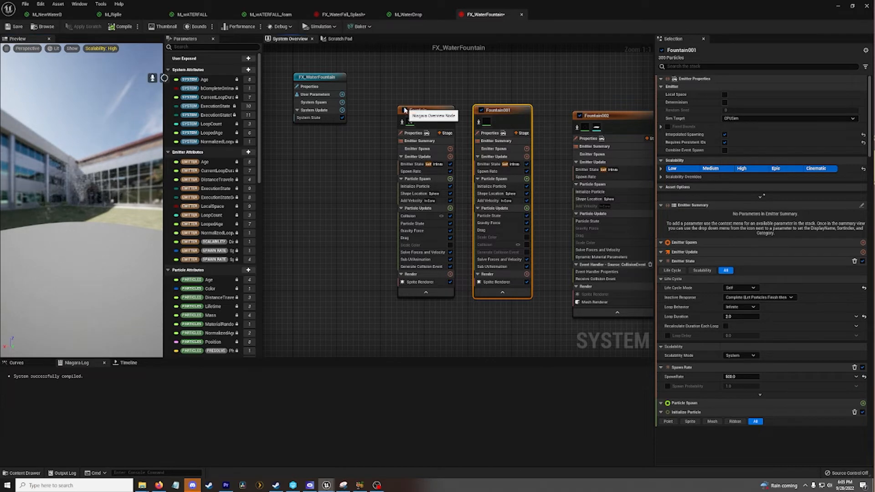
{"action": "left_click", "coordinate": [404, 110]}
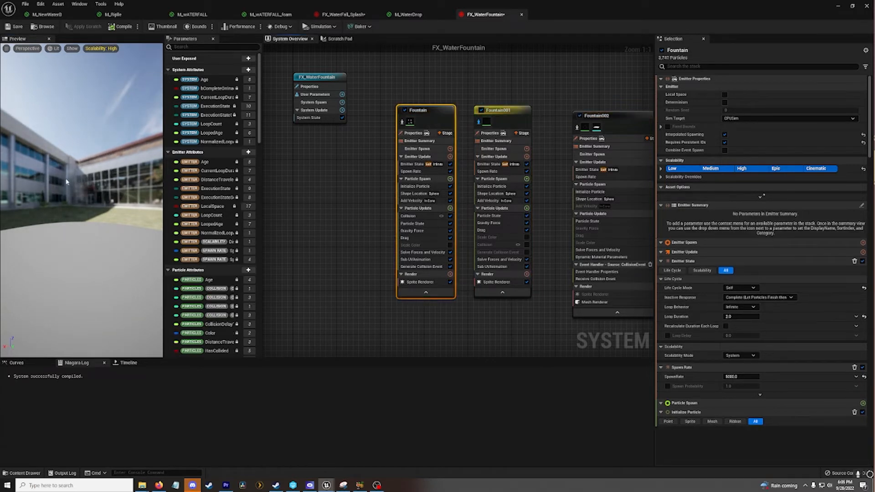
{"action": "left_click", "coordinate": [478, 123]}
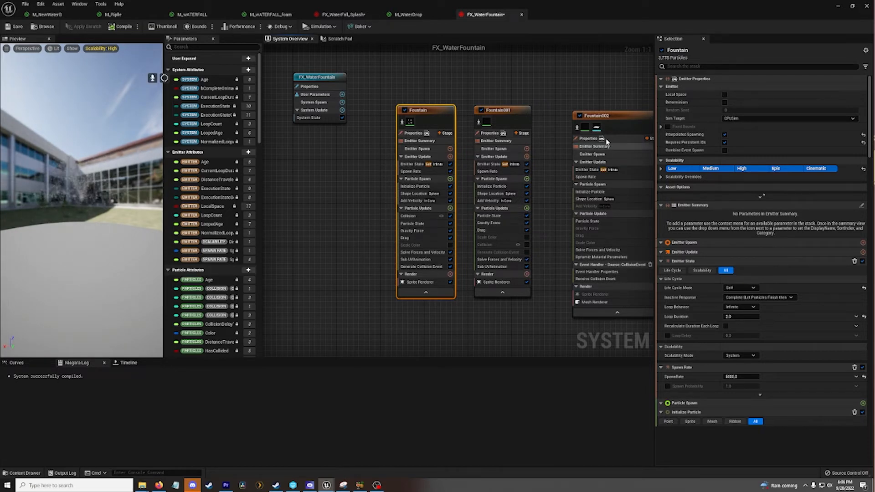
{"action": "left_click_drag", "start_coordinate": [609, 120], "coordinate": [571, 124]}
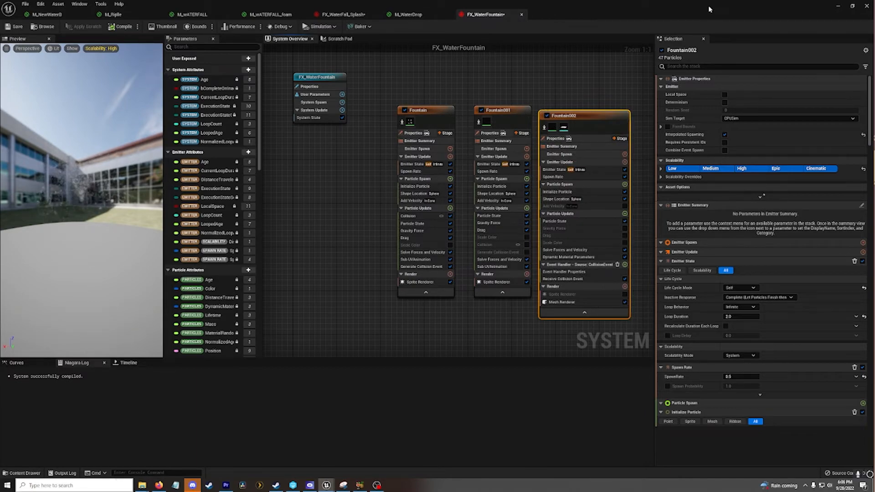
Step: Move the Niagara editor window aside to view the fountain spray and ripples in the pond level
{"action": "left_click_drag", "start_coordinate": [709, 8], "coordinate": [455, 458]}
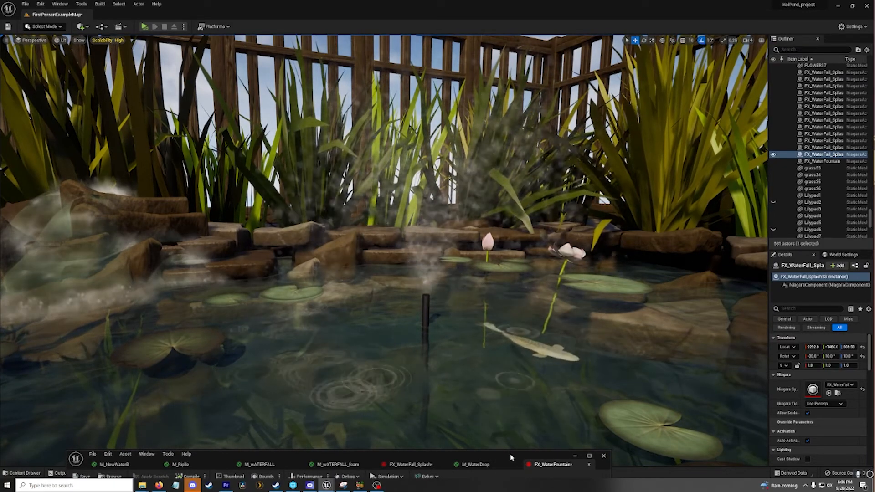
{"action": "left_click_drag", "start_coordinate": [510, 456], "coordinate": [539, 31]}
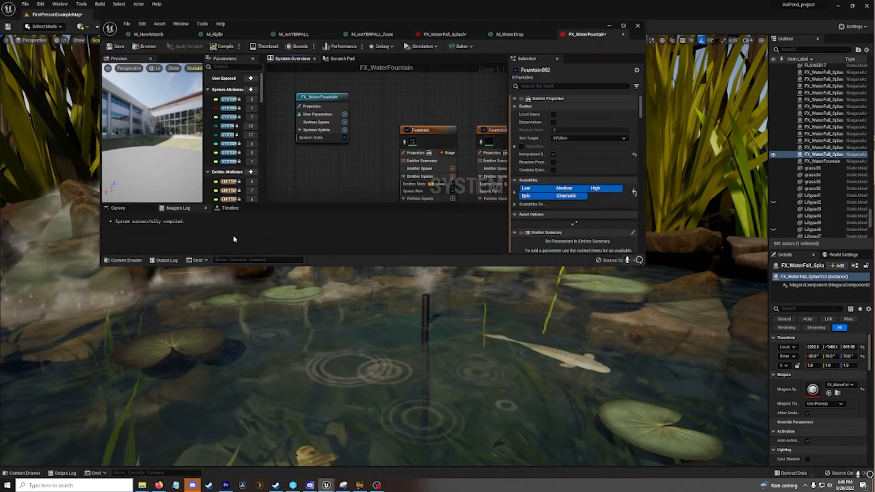
Step: Open the M_Riplle material and examine the Time, Dynamic Parameter and Divide nodes and the Subtract and Add nodes they feed
{"action": "left_click", "coordinate": [26, 473]}
{"action": "right_click_drag", "start_coordinate": [354, 269], "coordinate": [633, 262]}
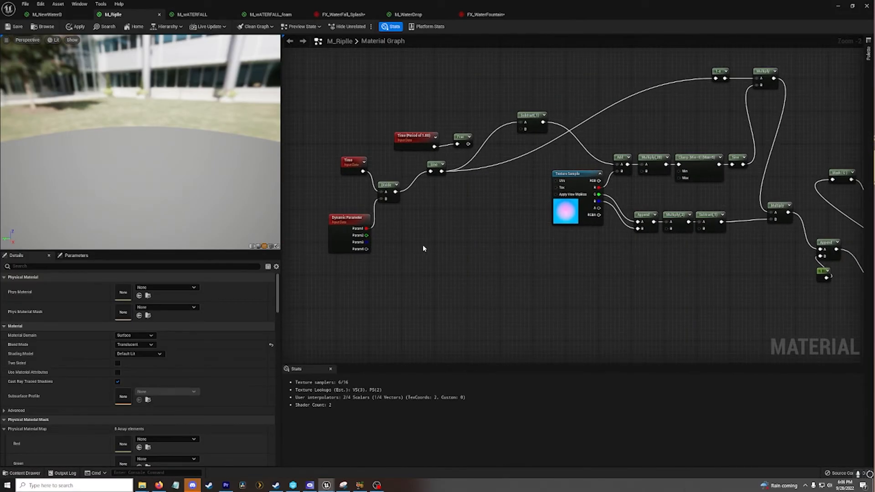
{"action": "left_click_drag", "start_coordinate": [322, 153], "coordinate": [382, 234]}
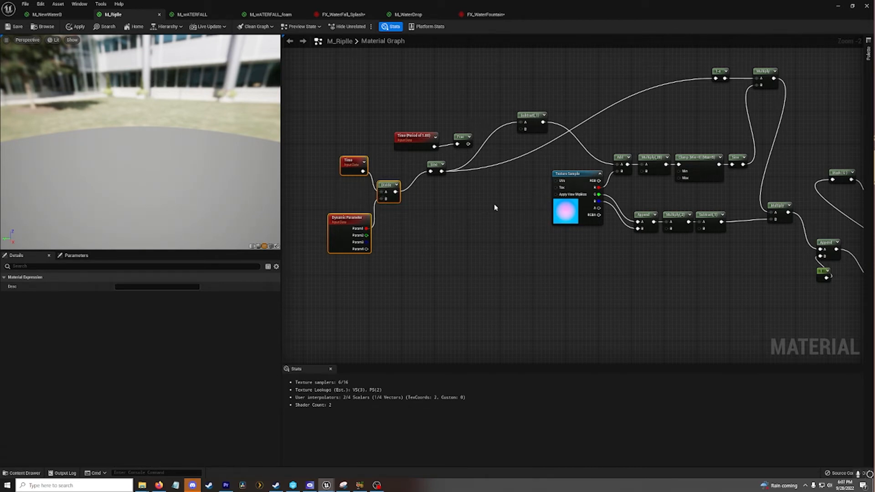
{"action": "right_click_drag", "start_coordinate": [496, 208], "coordinate": [391, 219]}
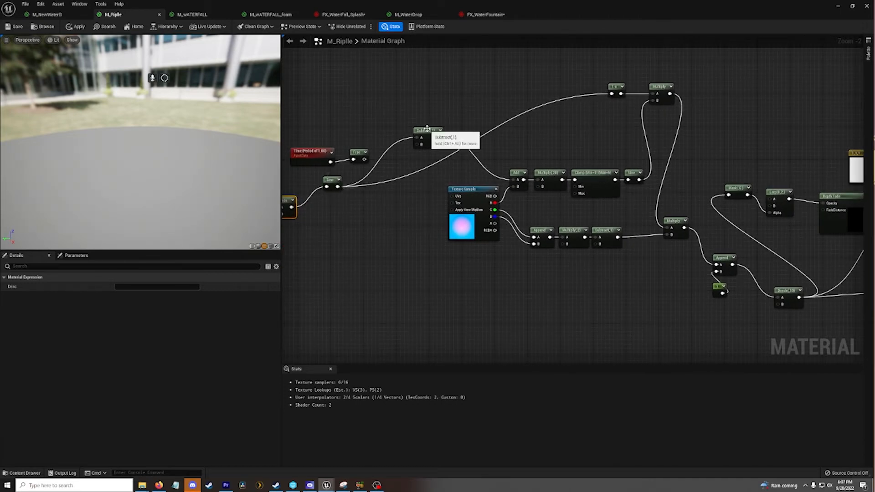
{"action": "right_click_drag", "start_coordinate": [561, 213], "coordinate": [462, 191]}
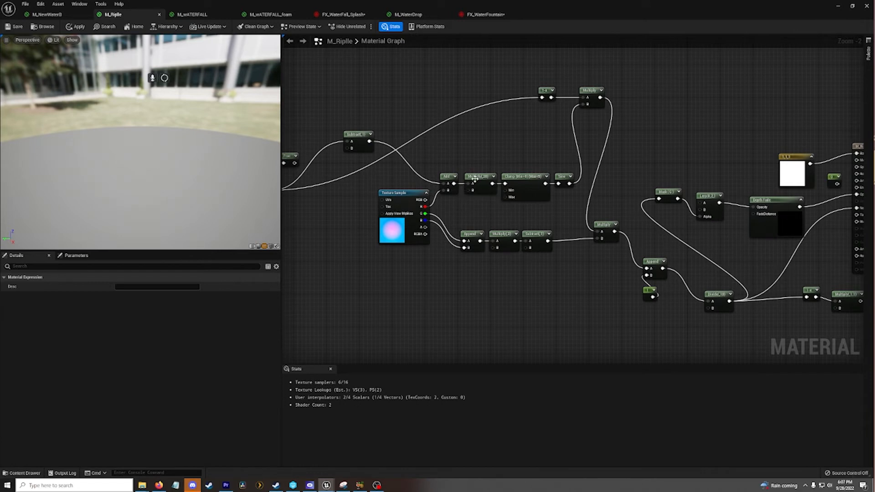
Step: Inspect the Texture Sample node's settings and trace its channels through the graph to the material's Opacity and Normal inputs
{"action": "right_click_drag", "start_coordinate": [507, 144], "coordinate": [440, 144]}
{"action": "left_click", "coordinate": [328, 233]}
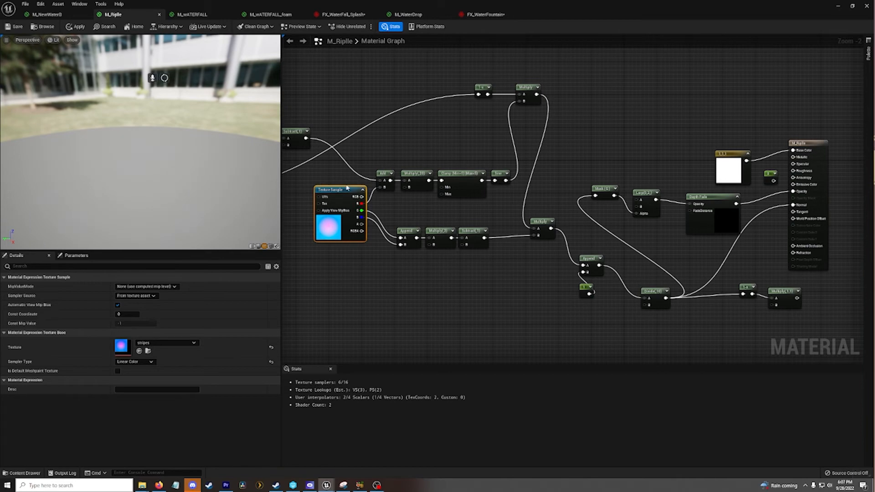
{"action": "right_click_drag", "start_coordinate": [397, 263], "coordinate": [376, 263]}
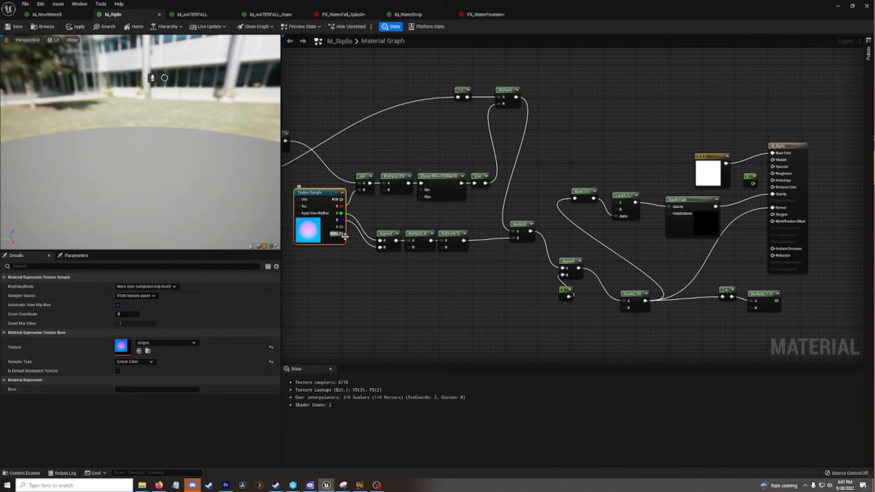
{"action": "right_click_drag", "start_coordinate": [528, 275], "coordinate": [452, 274]}
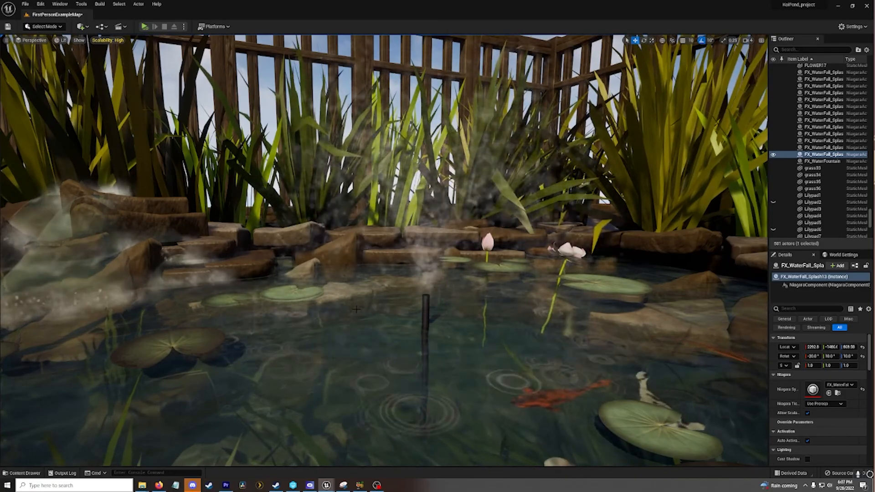
Step: Return to the pond level and view the fountain, its ripples and the waterfall
{"action": "right_click_drag", "start_coordinate": [356, 309], "coordinate": [319, 325]}
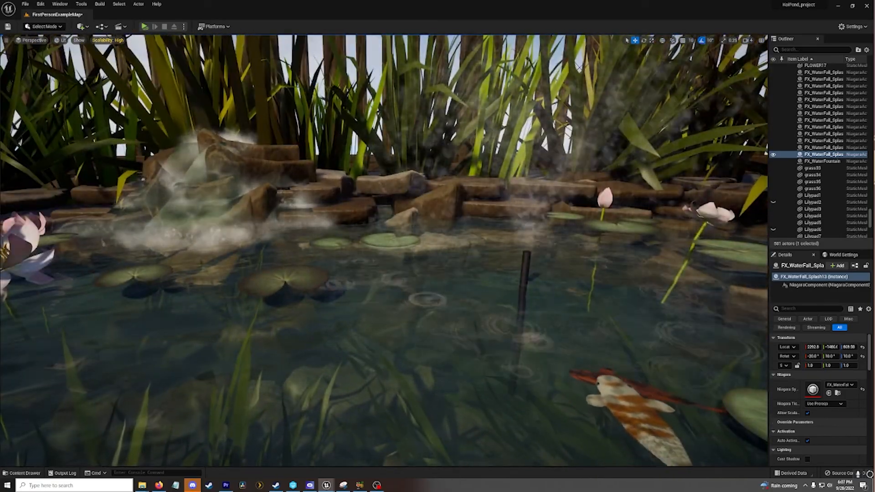